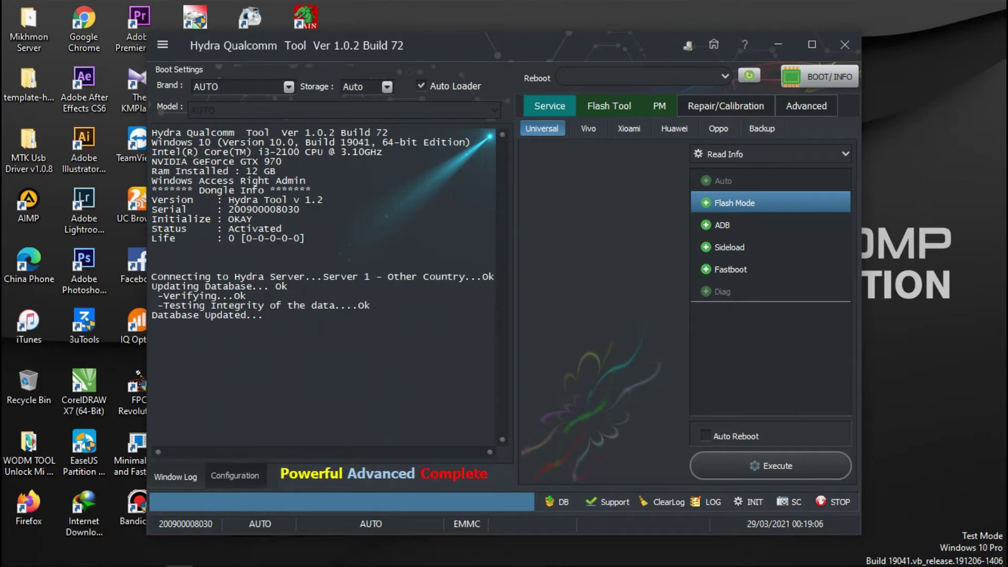
# - Set the phone brand to XIAOMI in the boot settings
pyautogui.click(290, 87)
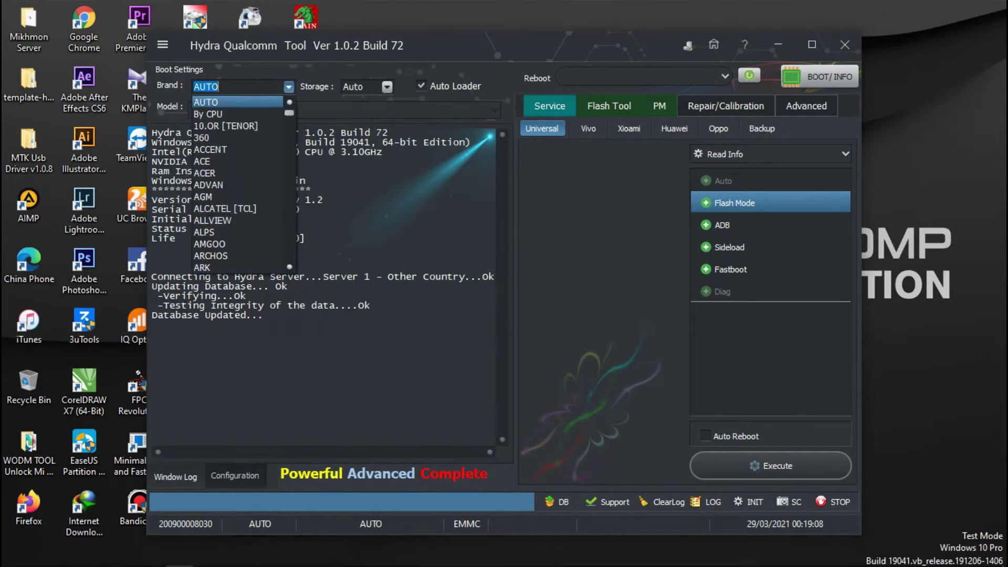
pyautogui.press('x')
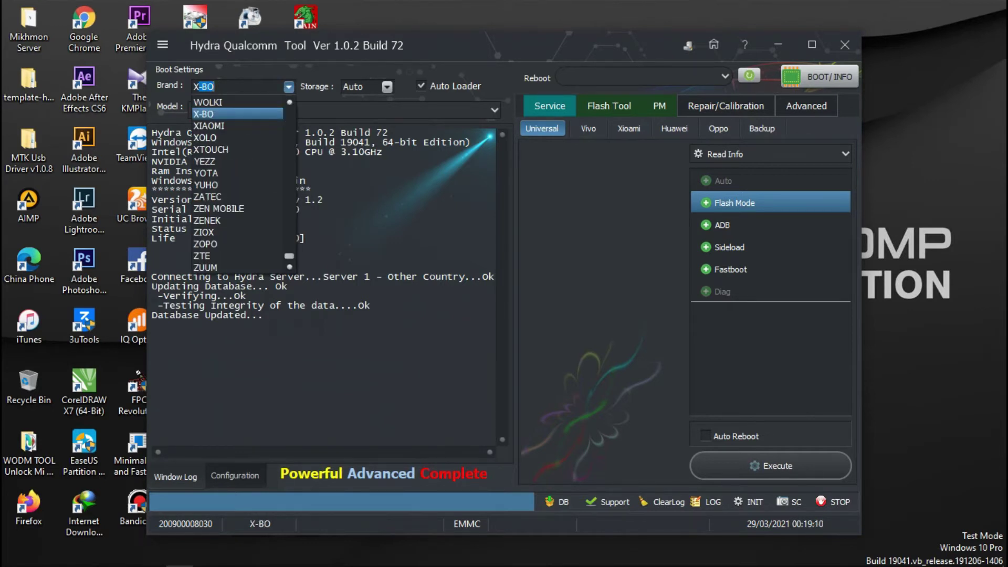
pyautogui.press('Down')
pyautogui.press('Down')
pyautogui.press('Down')
pyautogui.press('Up')
pyautogui.press('Up')
pyautogui.press('Return')
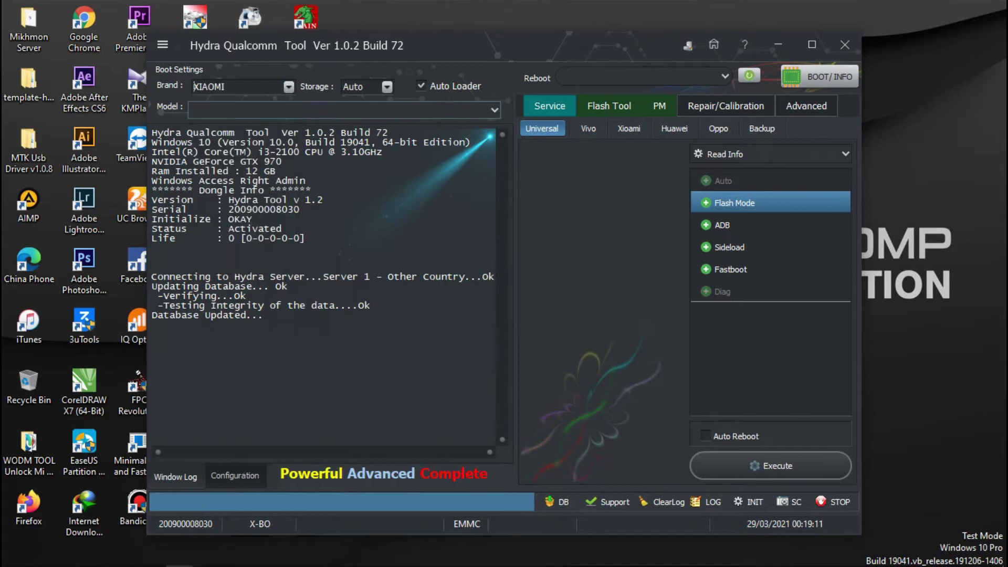
# - Set the phone model to Redmi Note 5 Pro (Whyred)
pyautogui.press('Tab')
pyautogui.hotkey('alt', 'Down')
pyautogui.press('Down')
pyautogui.press('Down')
pyautogui.press('Down')
pyautogui.press('Down')
pyautogui.press('Down')
pyautogui.press('Down')
pyautogui.press('Down')
pyautogui.press('Down')
pyautogui.press('Down')
pyautogui.press('Down')
pyautogui.press('Down')
pyautogui.press('Down')
pyautogui.press('Down')
pyautogui.press('Down')
pyautogui.press('Down')
pyautogui.press('Down')
pyautogui.press('Down')
pyautogui.press('Down')
pyautogui.press('Down')
pyautogui.press('Down')
pyautogui.press('Down')
pyautogui.press('Down')
pyautogui.press('Down')
pyautogui.press('Down')
pyautogui.press('Down')
pyautogui.press('Down')
pyautogui.press('Down')
pyautogui.press('Down')
pyautogui.press('Down')
pyautogui.press('Down')
pyautogui.press('Down')
pyautogui.press('Down')
pyautogui.press('Down')
pyautogui.press('Down')
pyautogui.press('Down')
pyautogui.press('Down')
pyautogui.press('Down')
pyautogui.press('Down')
pyautogui.press('Down')
pyautogui.press('Down')
pyautogui.press('Down')
pyautogui.press('Down')
pyautogui.press('Down')
pyautogui.press('Down')
pyautogui.press('Down')
pyautogui.press('Down')
pyautogui.press('Down')
pyautogui.press('Down')
pyautogui.press('Down')
pyautogui.press('Down')
pyautogui.press('Down')
pyautogui.press('Down')
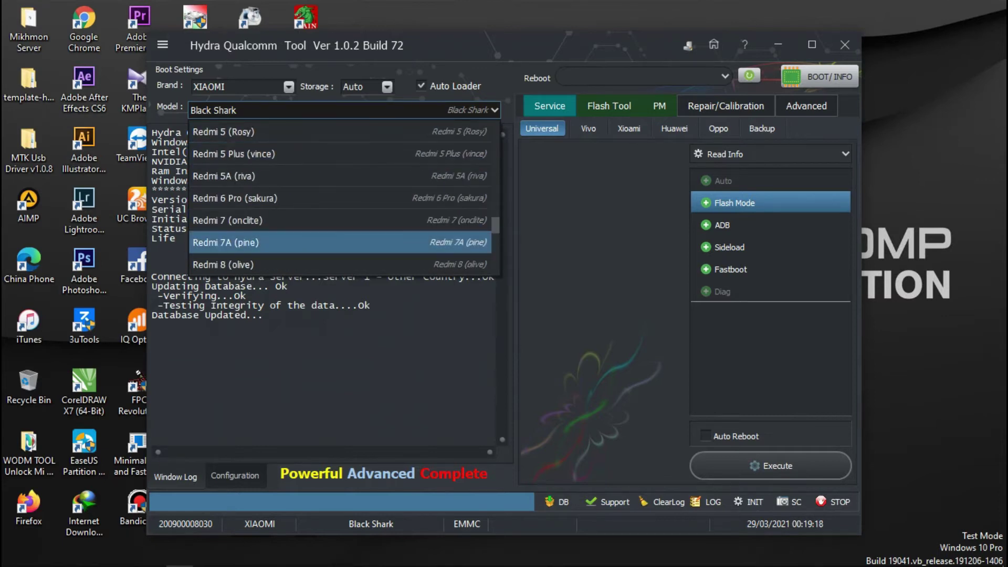
pyautogui.press('Up')
pyautogui.press('Up')
pyautogui.press('Up')
pyautogui.press('Up')
pyautogui.press('Up')
pyautogui.press('Up')
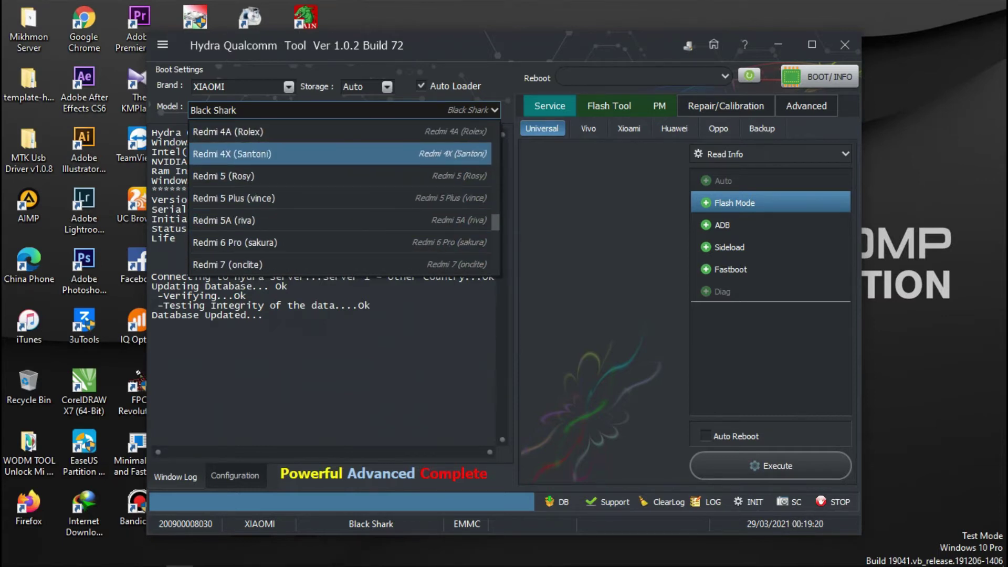
pyautogui.press('Down')
pyautogui.press('Down')
pyautogui.press('Down')
pyautogui.press('Down')
pyautogui.press('Down')
pyautogui.press('Down')
pyautogui.press('Down')
pyautogui.press('Down')
pyautogui.press('Down')
pyautogui.press('Down')
pyautogui.press('Down')
pyautogui.press('Down')
pyautogui.press('Down')
pyautogui.press('Down')
pyautogui.press('Up')
pyautogui.press('Up')
pyautogui.press('Up')
pyautogui.press('Up')
pyautogui.press('Up')
pyautogui.press('Up')
pyautogui.press('Up')
pyautogui.press('Up')
pyautogui.press('Up')
pyautogui.press('Up')
pyautogui.press('Up')
pyautogui.press('Up')
pyautogui.press('Up')
pyautogui.press('Up')
pyautogui.press('Down')
pyautogui.press('Down')
pyautogui.press('Up')
pyautogui.press('Up')
pyautogui.press('Down')
pyautogui.press('Down')
pyautogui.press('Down')
pyautogui.press('Down')
pyautogui.press('Down')
pyautogui.press('Down')
pyautogui.press('Down')
pyautogui.press('Down')
pyautogui.press('Down')
pyautogui.press('Down')
pyautogui.press('Down')
pyautogui.press('Down')
pyautogui.press('Down')
pyautogui.press('Down')
pyautogui.press('Down')
pyautogui.press('Down')
pyautogui.press('Down')
pyautogui.press('Down')
pyautogui.press('Down')
pyautogui.press('Down')
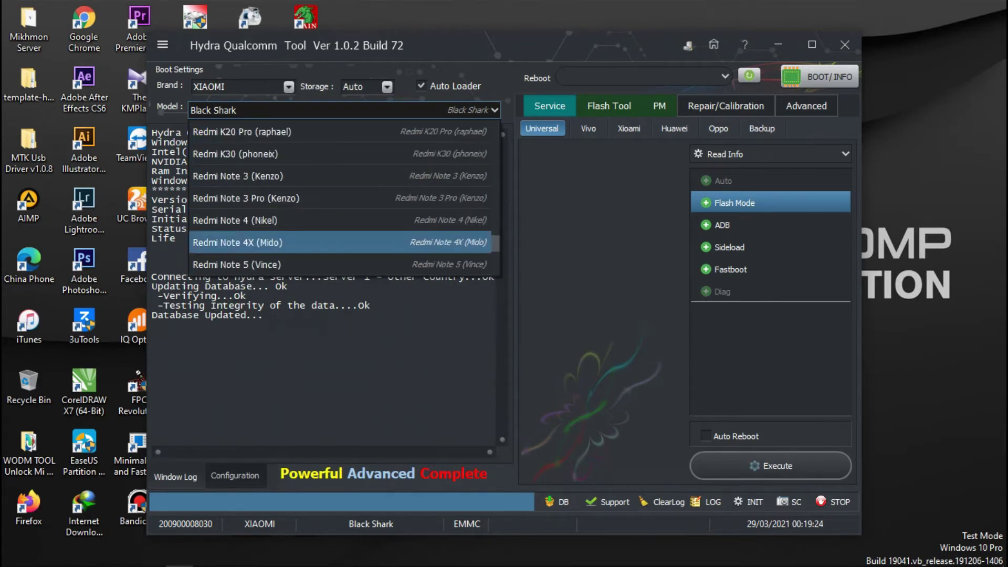
pyautogui.press('Up')
pyautogui.press('Up')
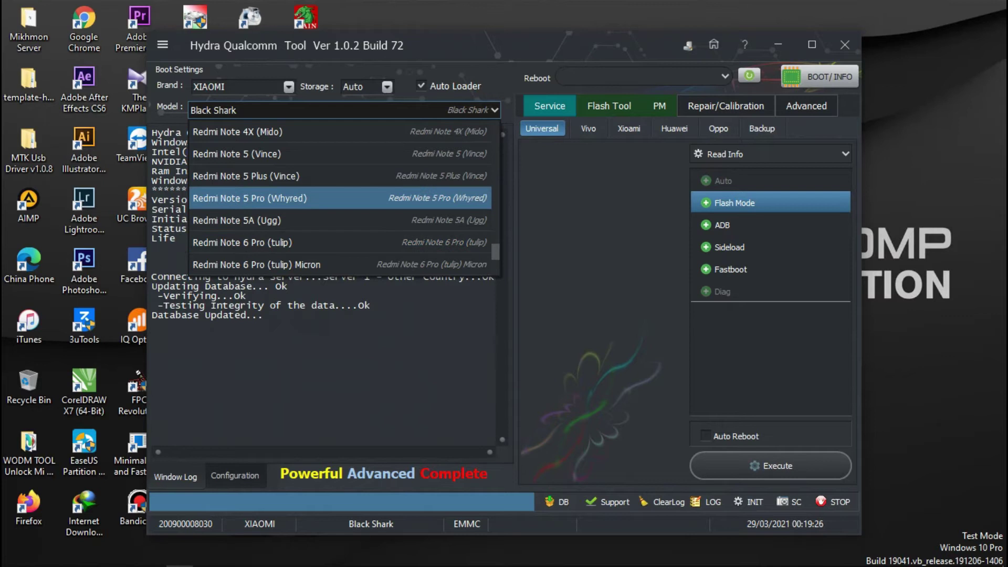
pyautogui.press('Return')
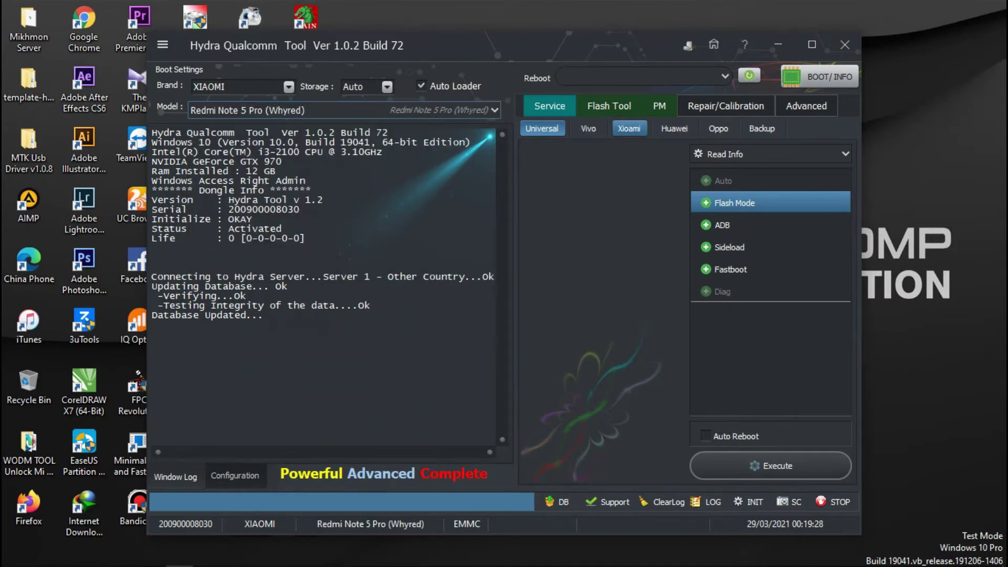
# - Load the whyred_global_images_V10.2.1.0.OEIMIXM firmware folder from drive D: as the image path for flashing
pyautogui.click(609, 106)
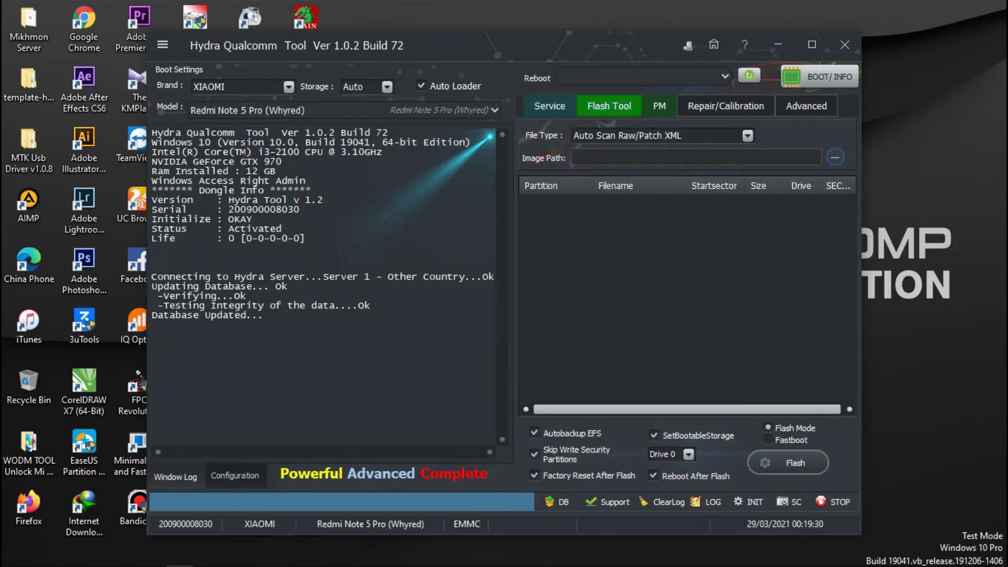
pyautogui.click(835, 157)
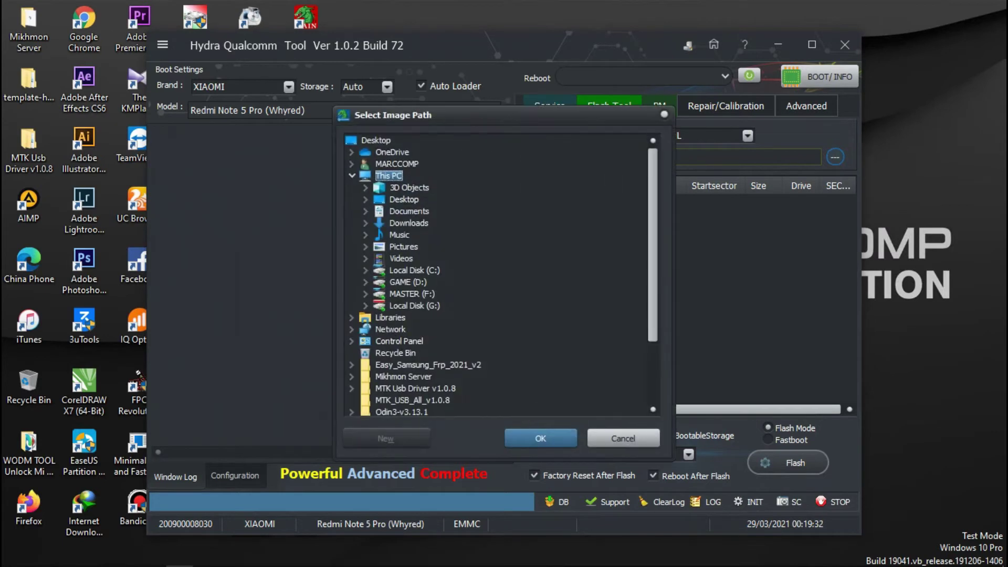
pyautogui.doubleClick(408, 282)
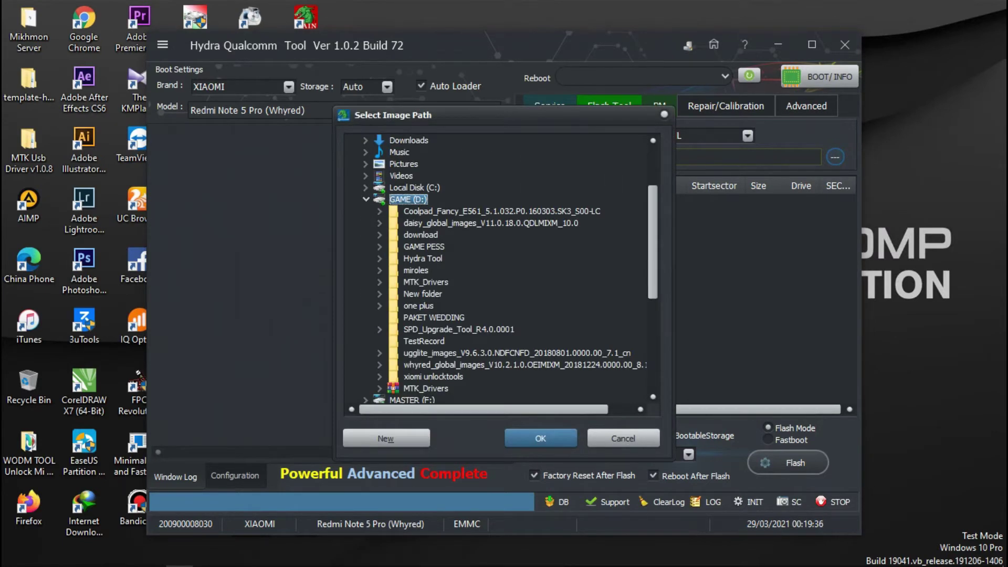
pyautogui.doubleClick(524, 365)
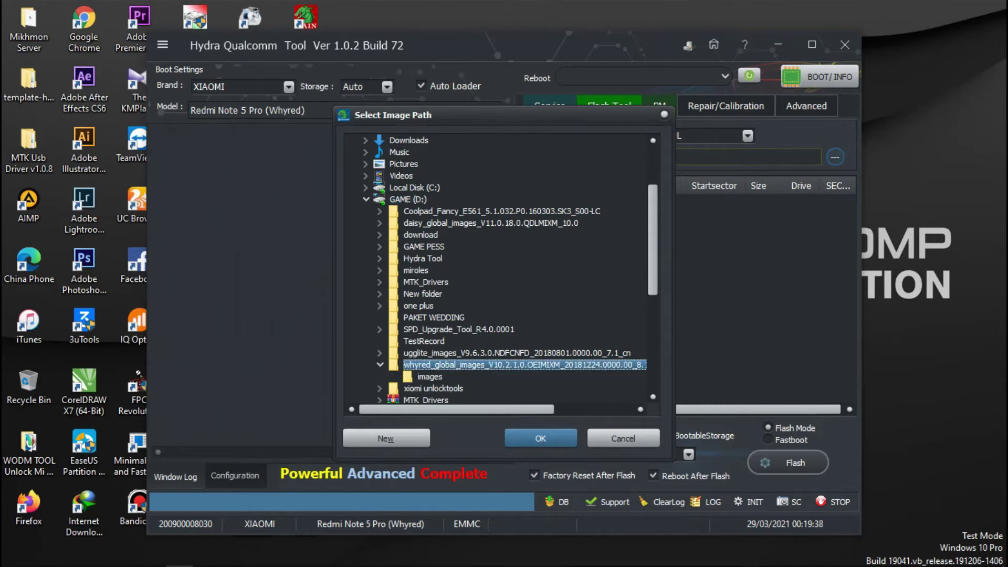
pyautogui.click(541, 438)
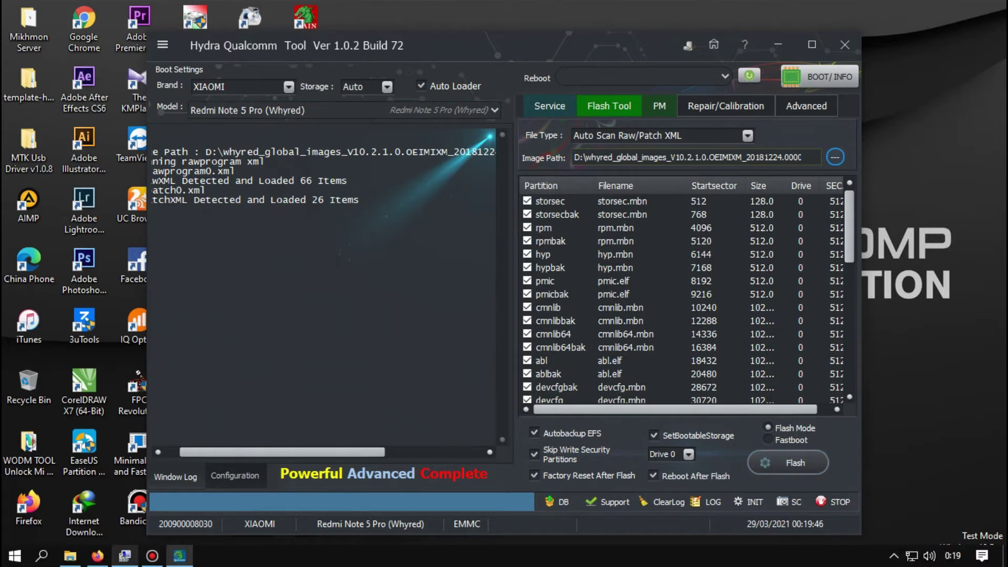
# - Switch to Computer Management and narrow its window and console tree to show Device Manager's ports beside the flashing tool
pyautogui.click(124, 555)
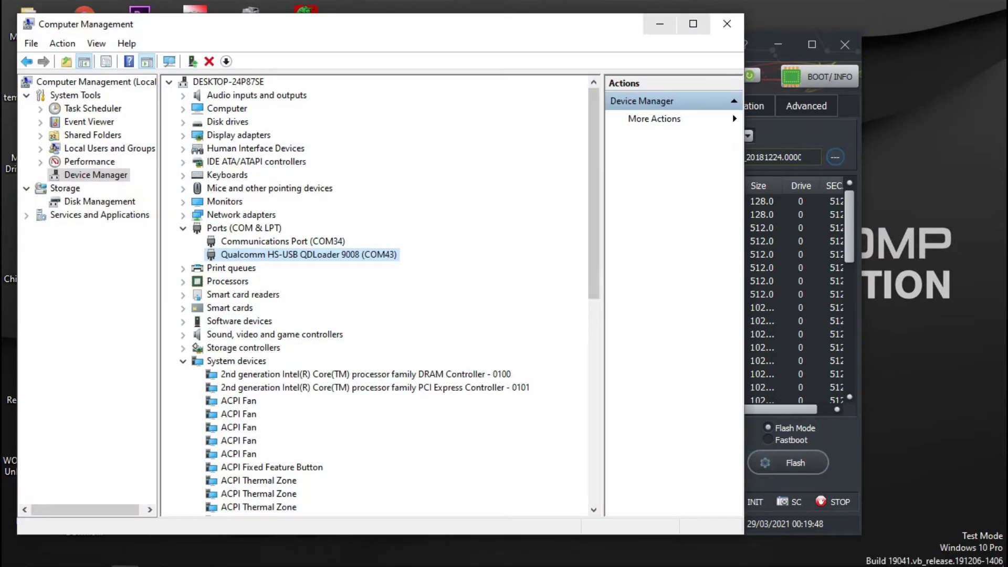
pyautogui.moveTo(744, 262); pyautogui.dragTo(295, 263)
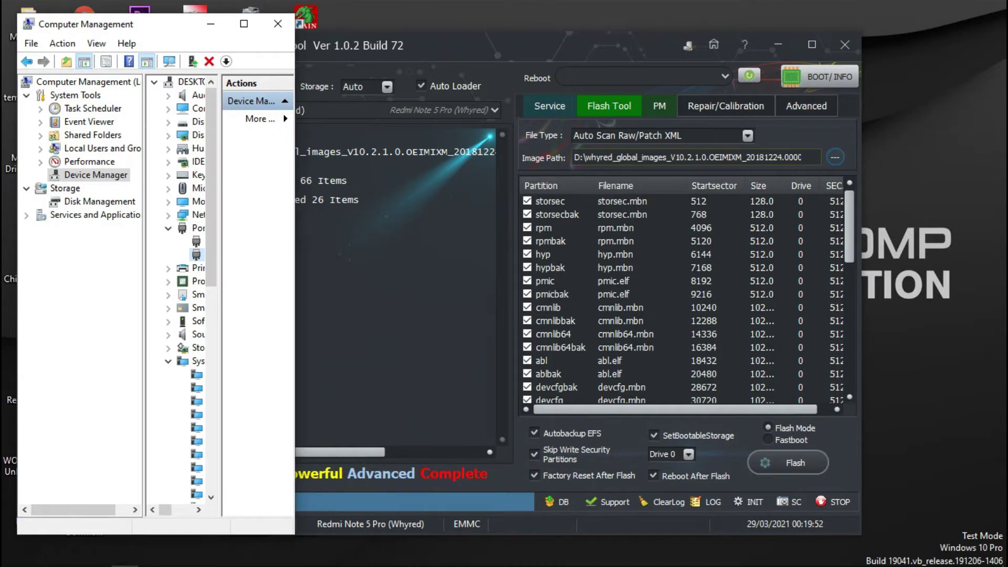
pyautogui.moveTo(144, 284); pyautogui.dragTo(92, 283)
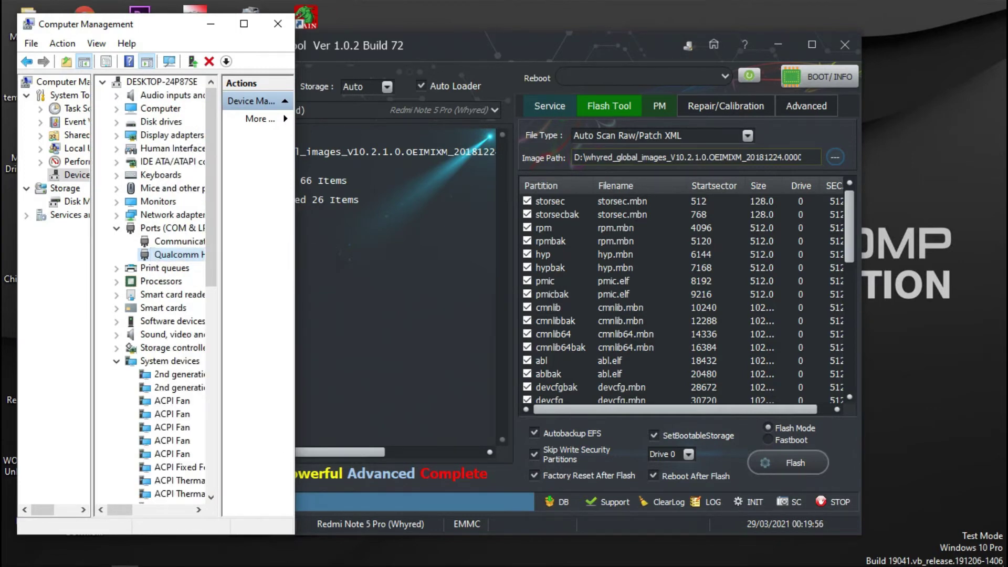
# - Start flashing the loaded firmware partitions to the phone in Flash Mode
pyautogui.press('Return')
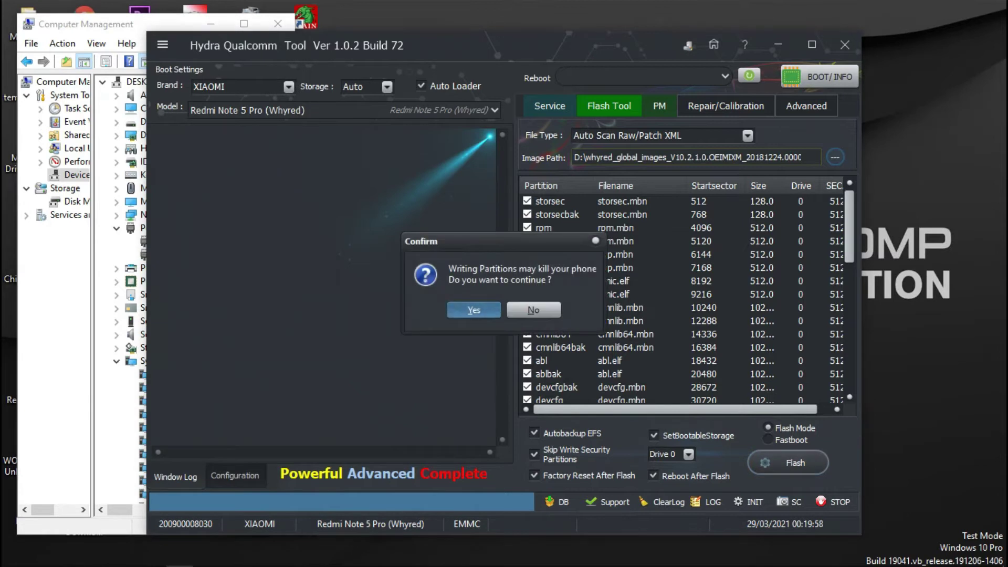